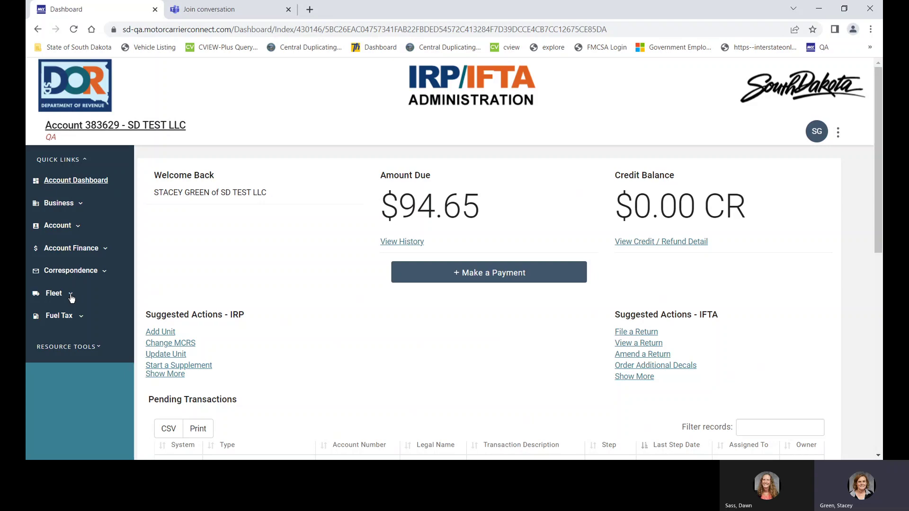
click(71, 297)
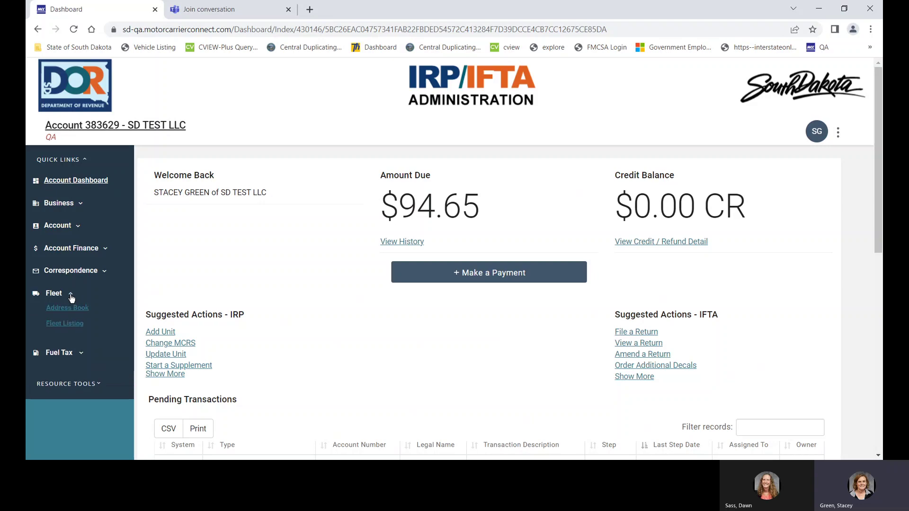
click(70, 325)
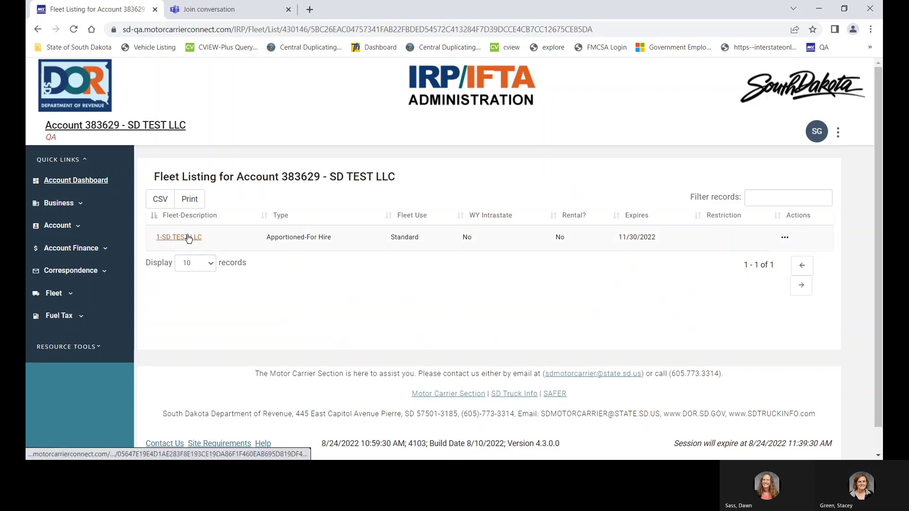
click(189, 238)
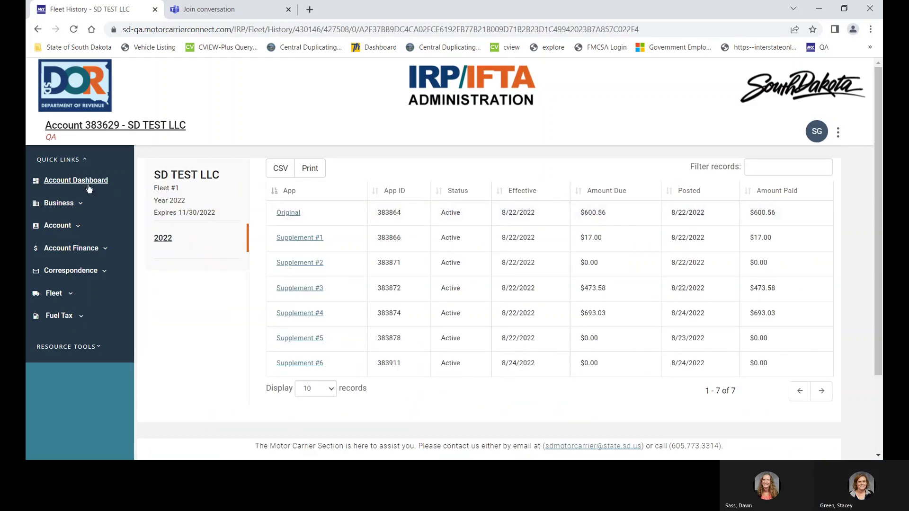
click(87, 184)
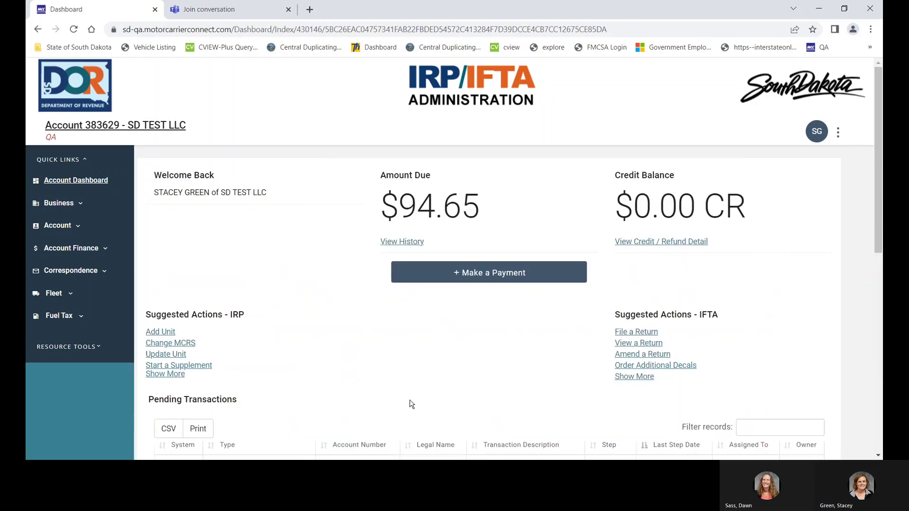
scroll(638, 272, down, 3)
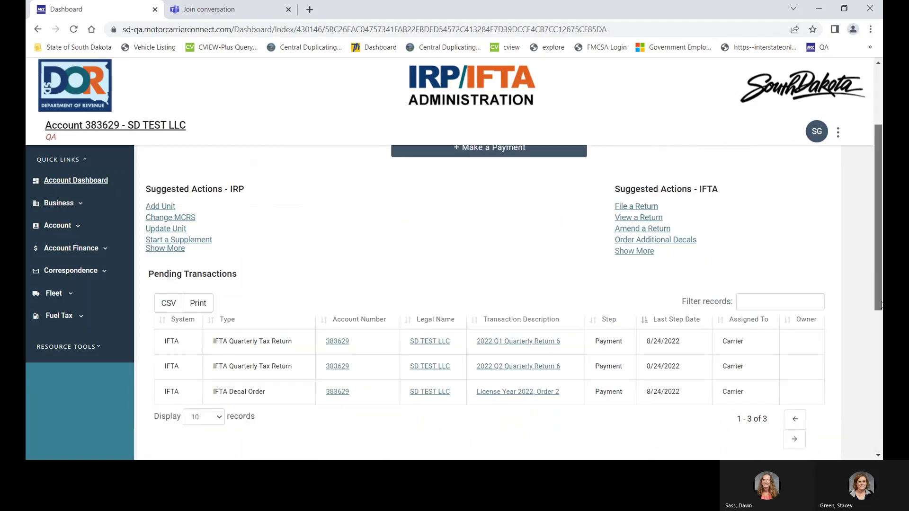
Start IRP supplement 2022 App 7 and bring up an empty Add Weight Group form.
click(199, 237)
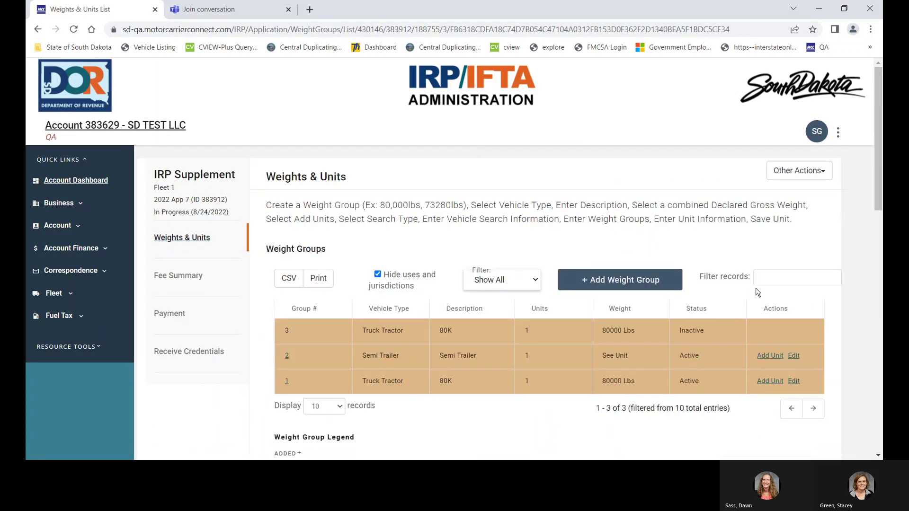
drag(878, 205, 880, 229)
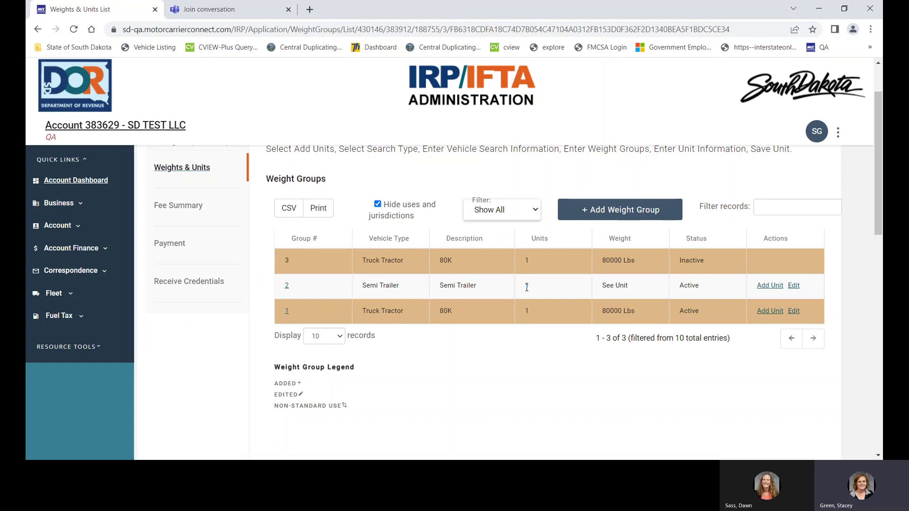
click(593, 211)
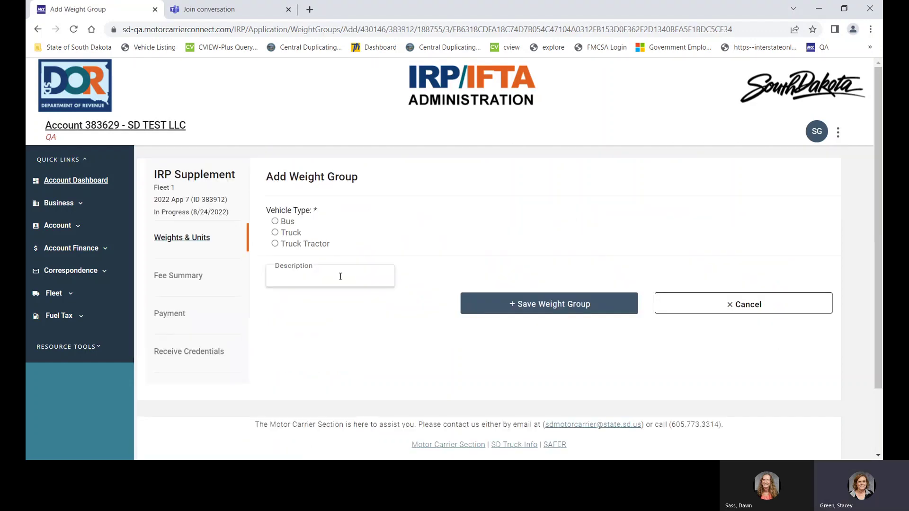
Save weight group 4 as a Truck Tractor at 98,000 lbs (TT - 98000), then add a unit to it.
click(340, 276)
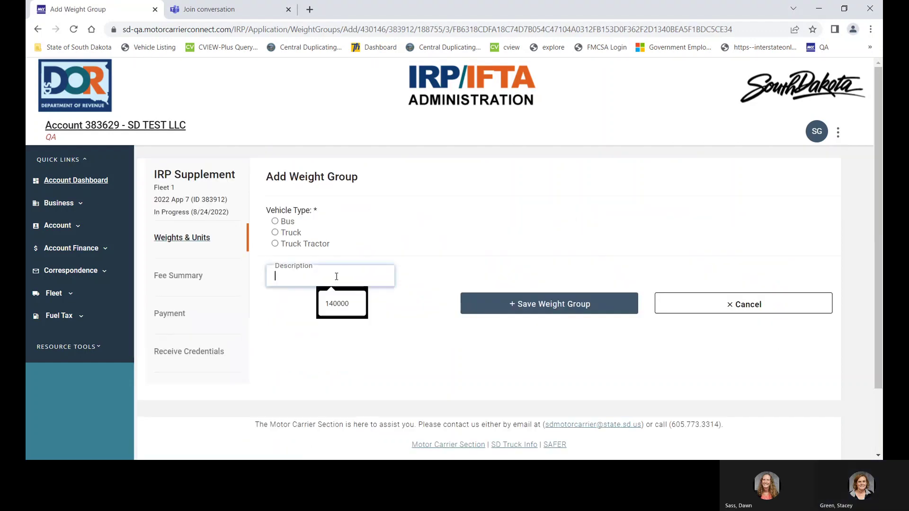
click(274, 244)
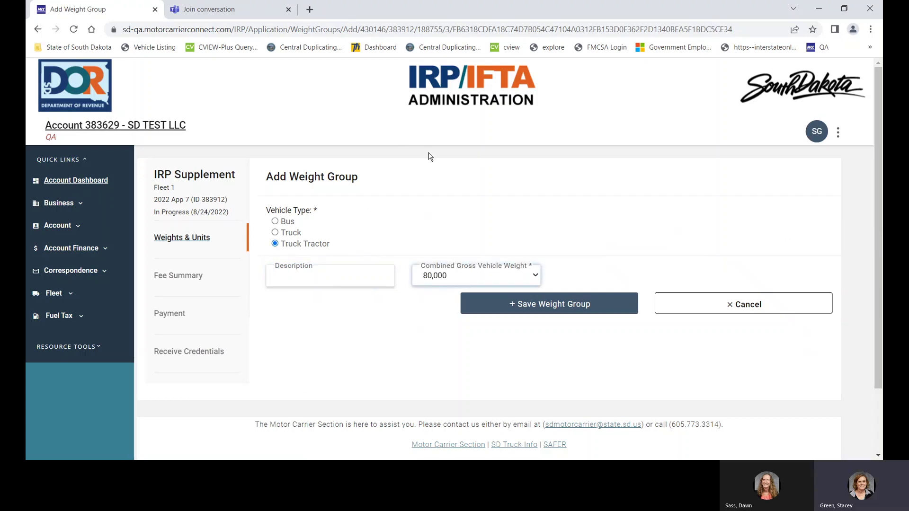
key(9)
key(8)
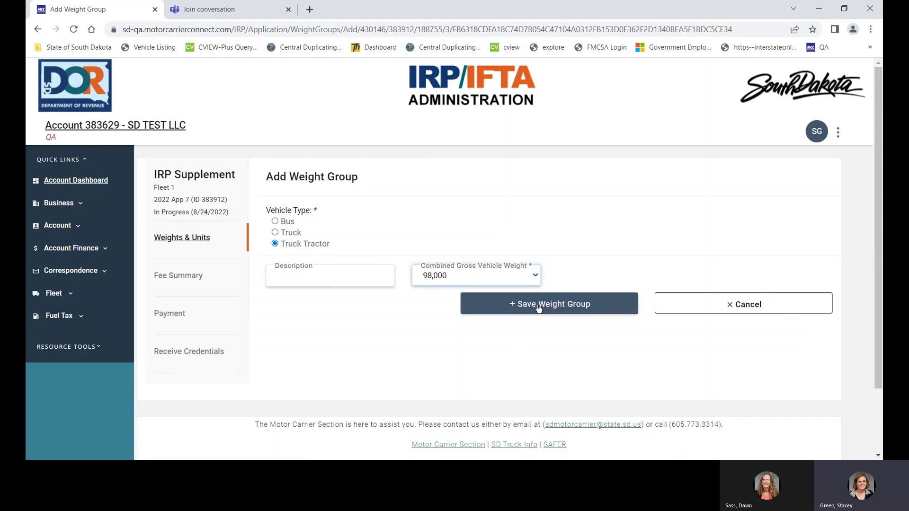
click(538, 307)
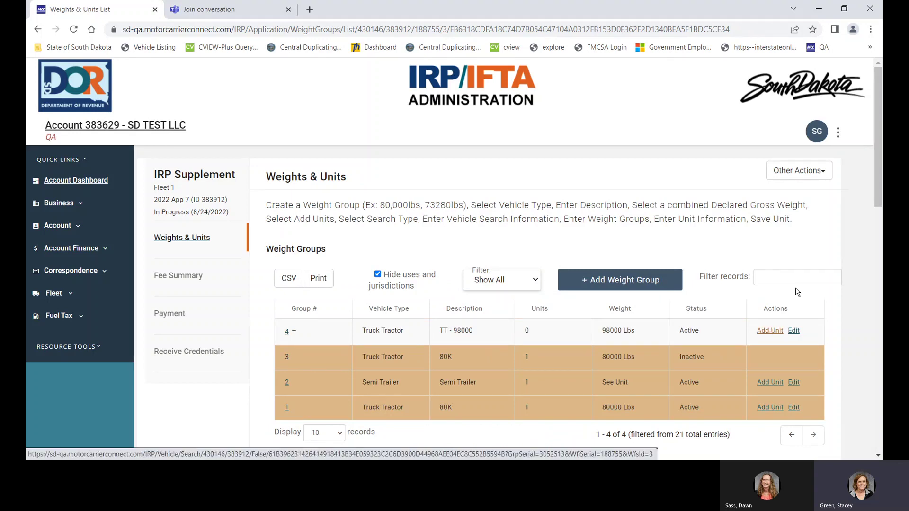
click(768, 331)
click(369, 307)
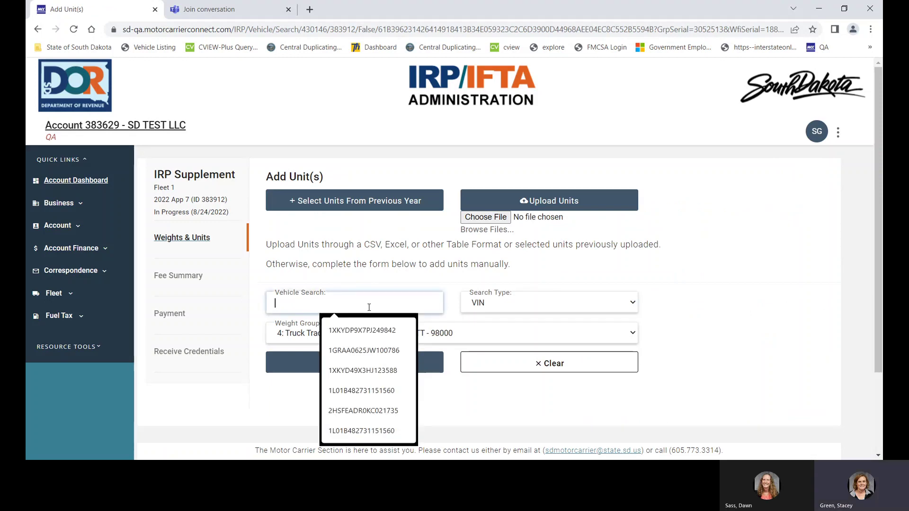
text(2HSC)
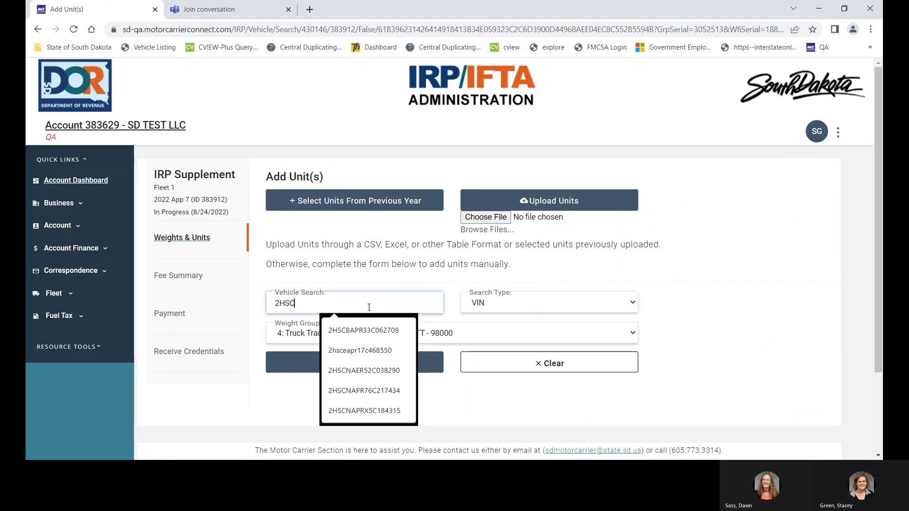
text(EAPR17C46)
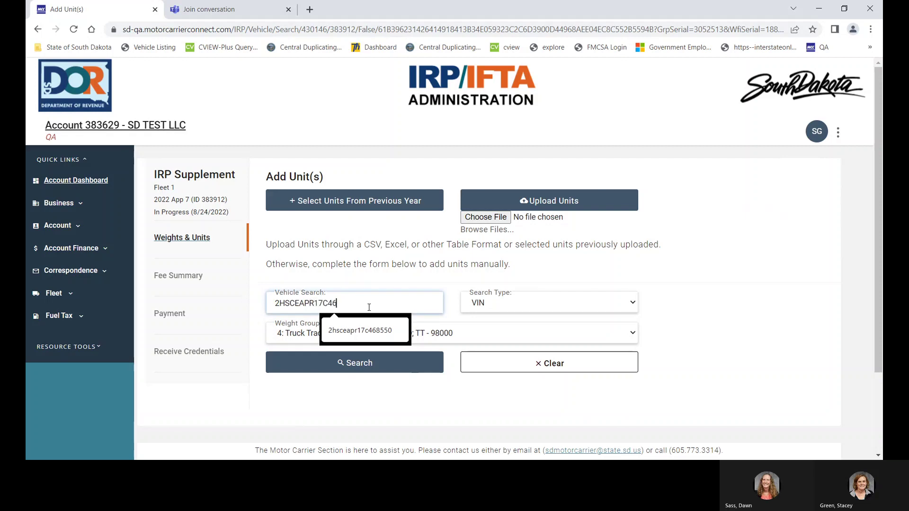
text(8550)
click(355, 368)
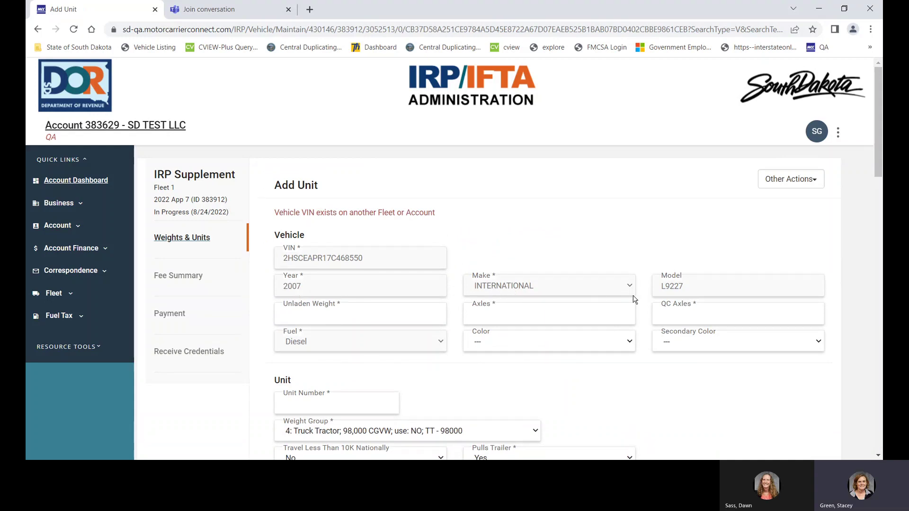
Enter unladen weight 17500, 3 axles, 5 QC axles and colour Maroon.
click(343, 312)
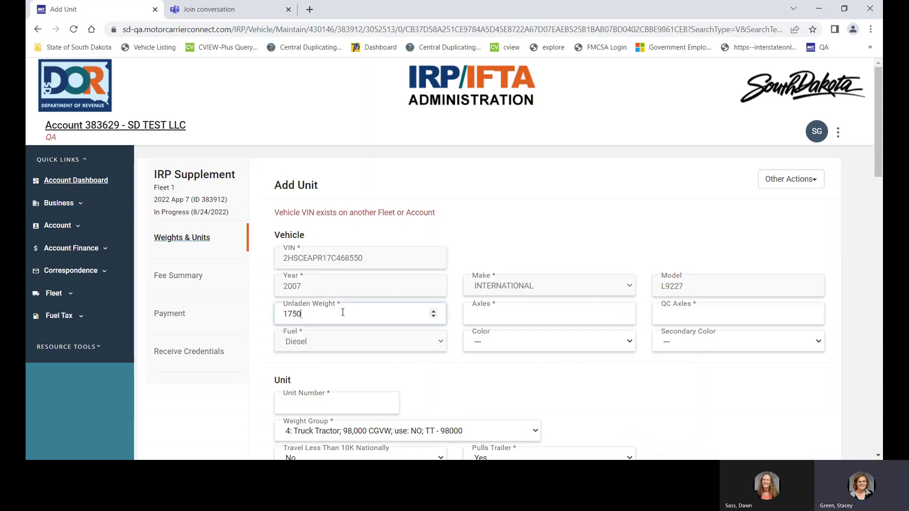
click(505, 315)
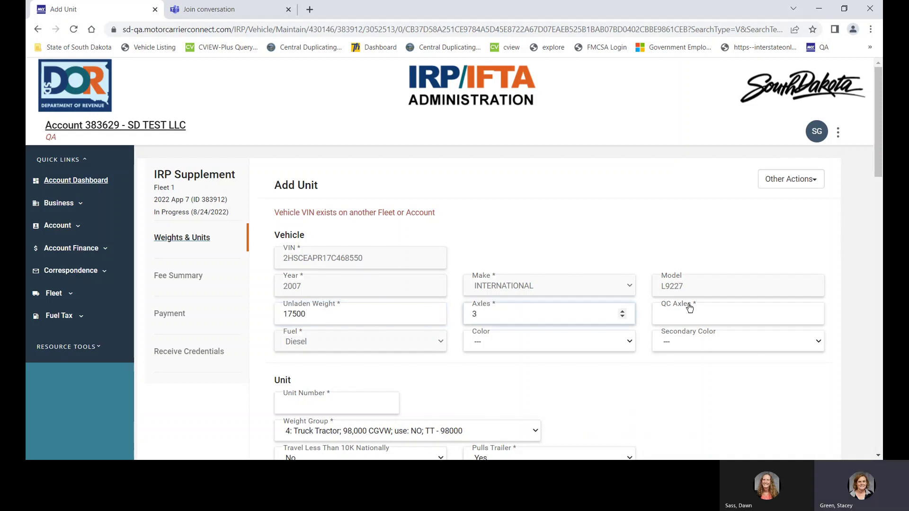
key(Tab)
text(5)
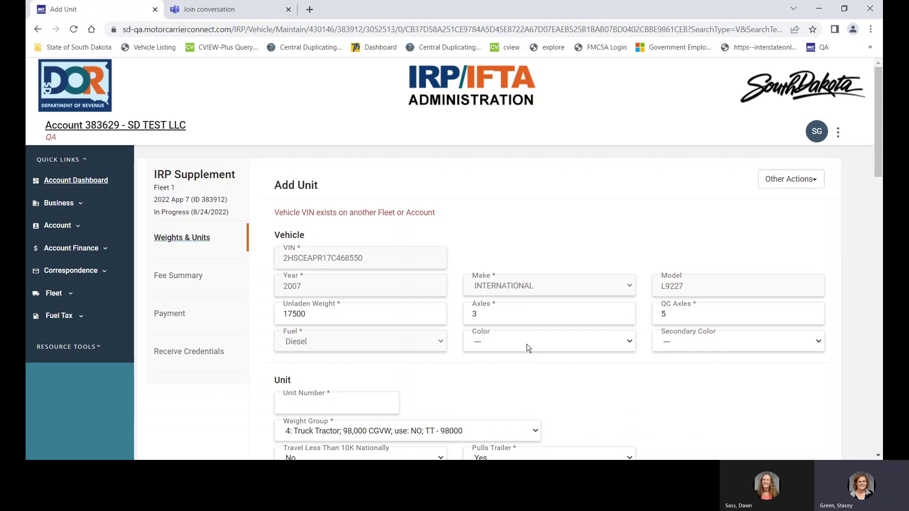
click(630, 344)
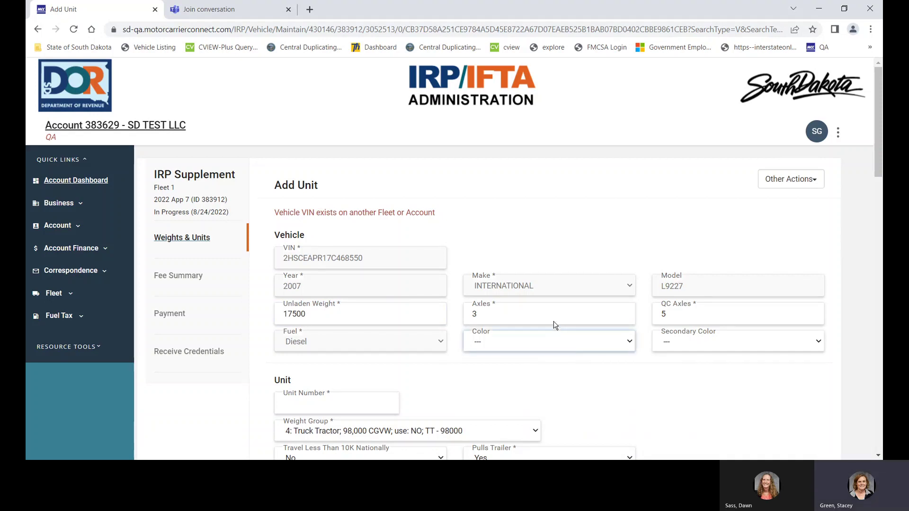
key(m)
Set unit number 8550 and move down to the purchase date field.
click(321, 407)
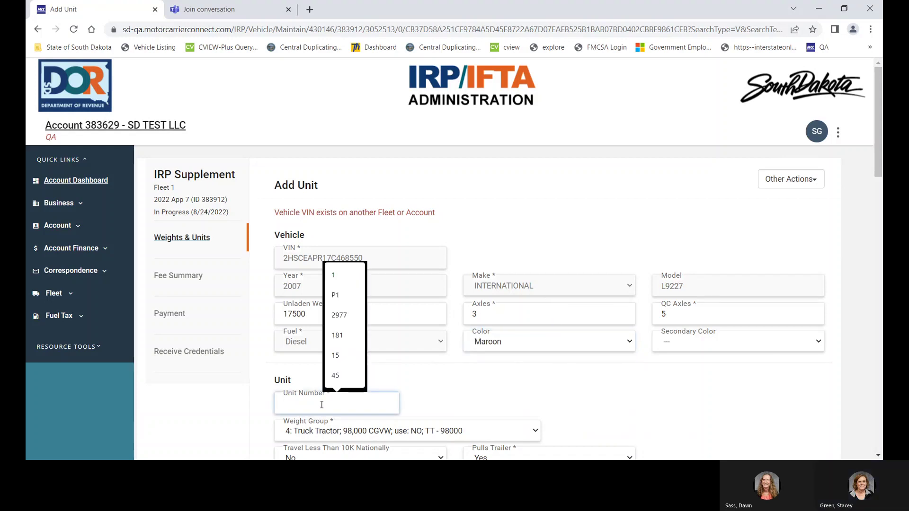
text(8550)
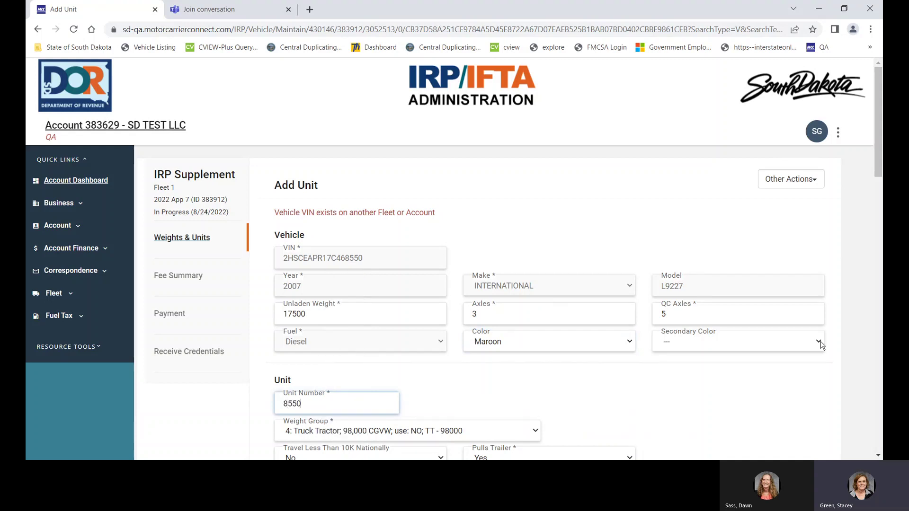
scroll(881, 184, down, 3)
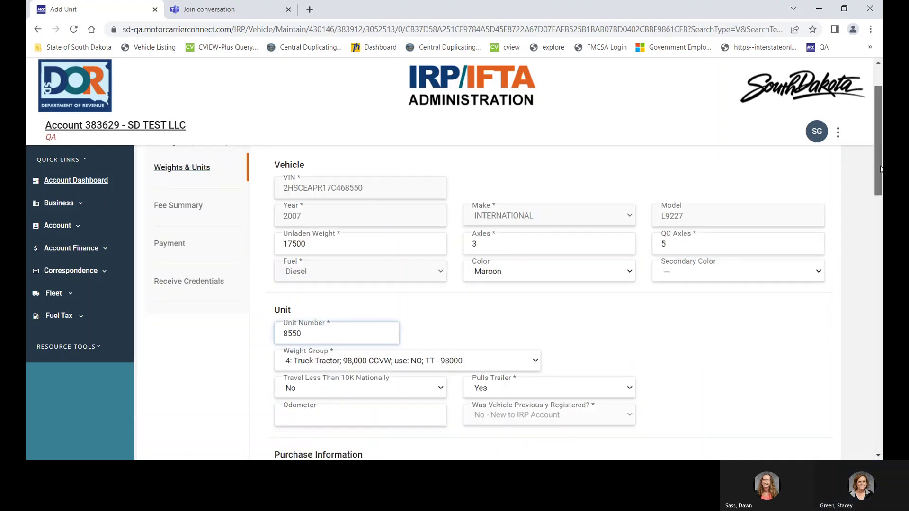
drag(881, 188, 881, 218)
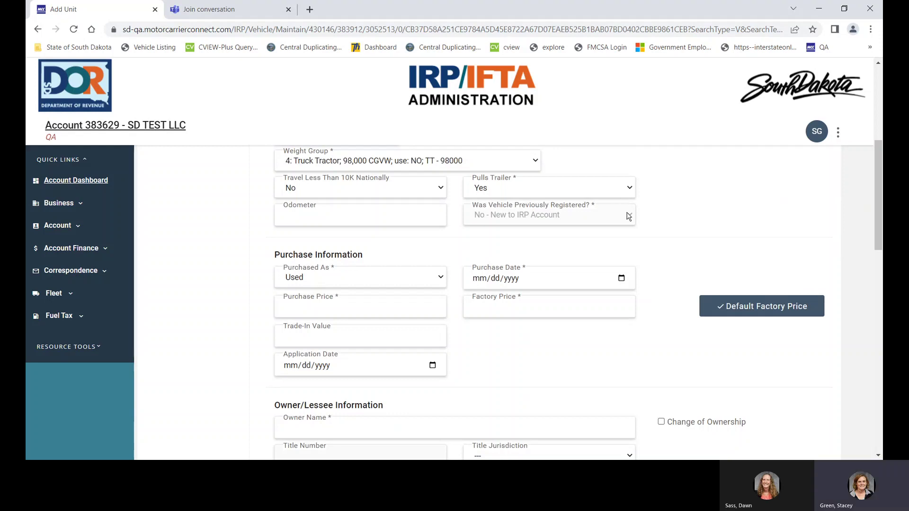
click(624, 282)
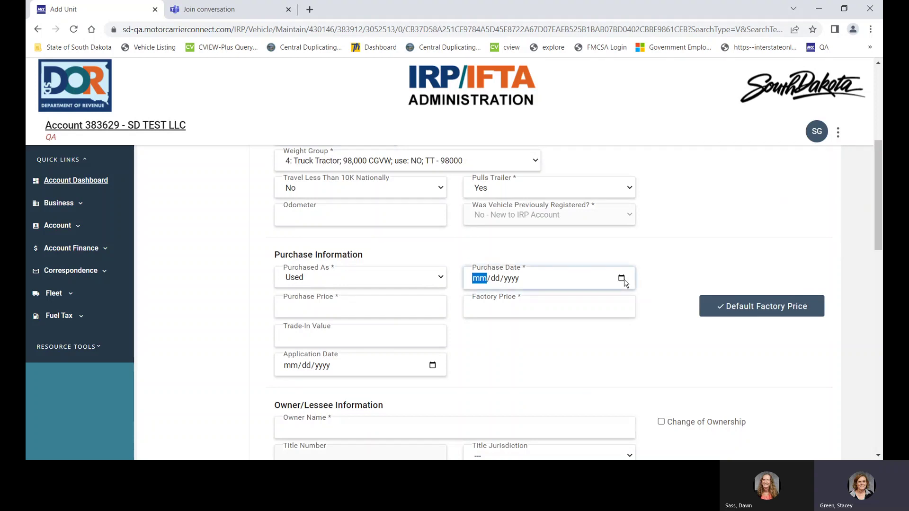
Set purchase date 08/03/2022, purchase price 25000.00 and default factory price 107861.
text(08/03/2022)
click(377, 310)
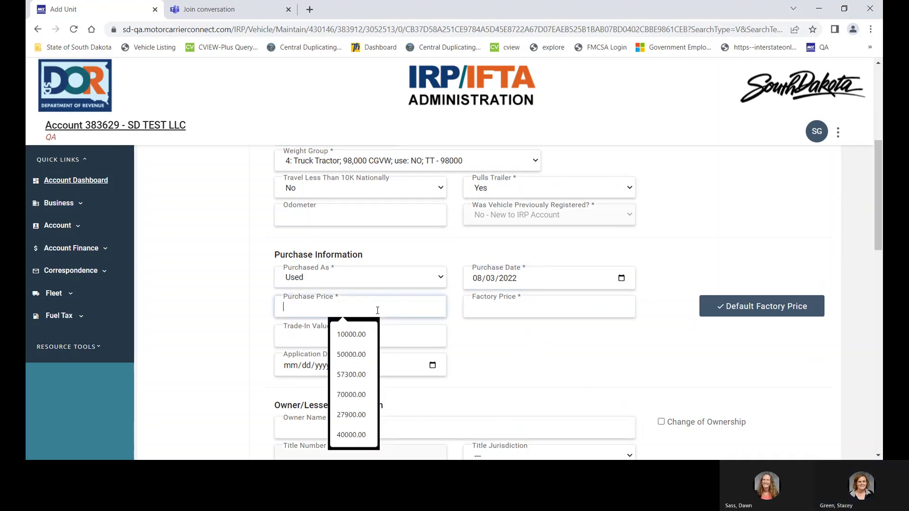
text(25000)
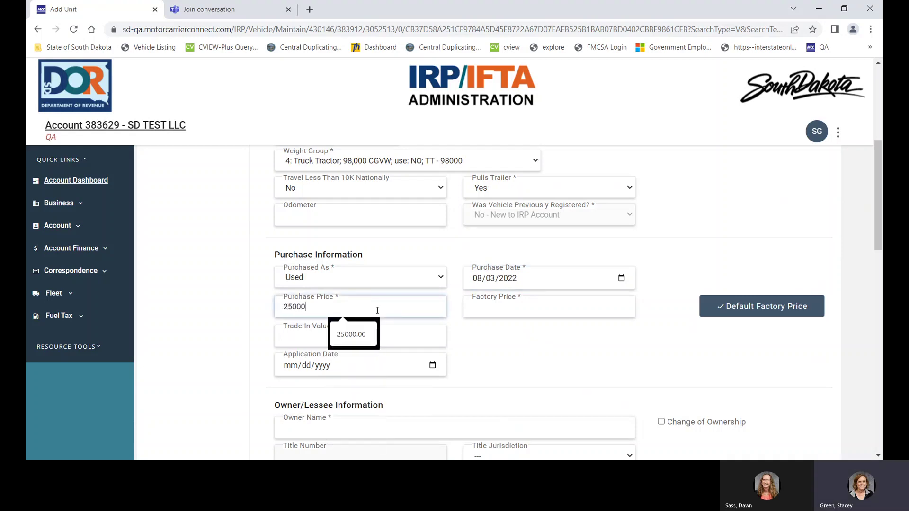
text(.00)
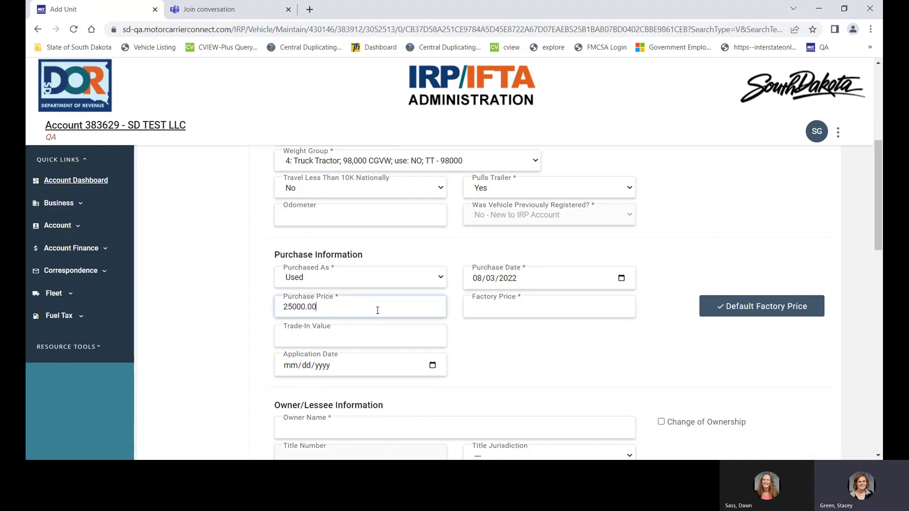
click(729, 315)
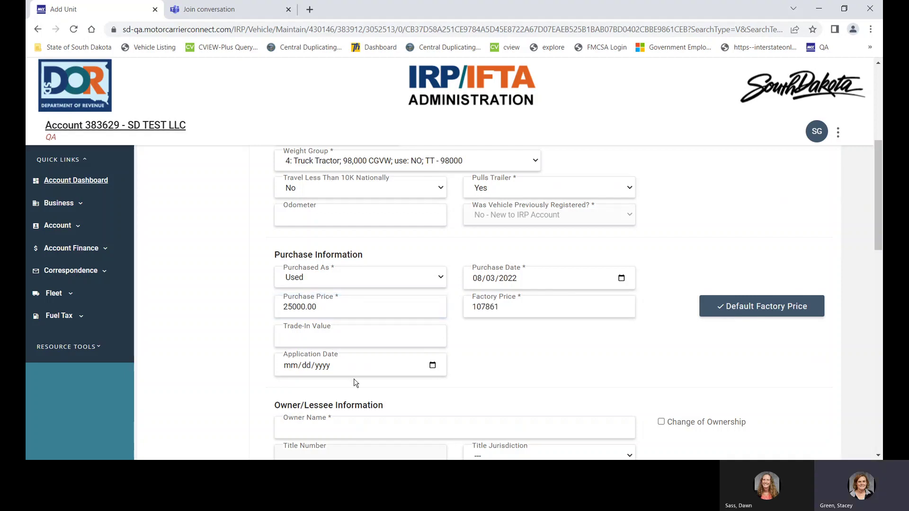
Set trade-in value 10000.00 and fill application date 08/24/2022.
click(333, 337)
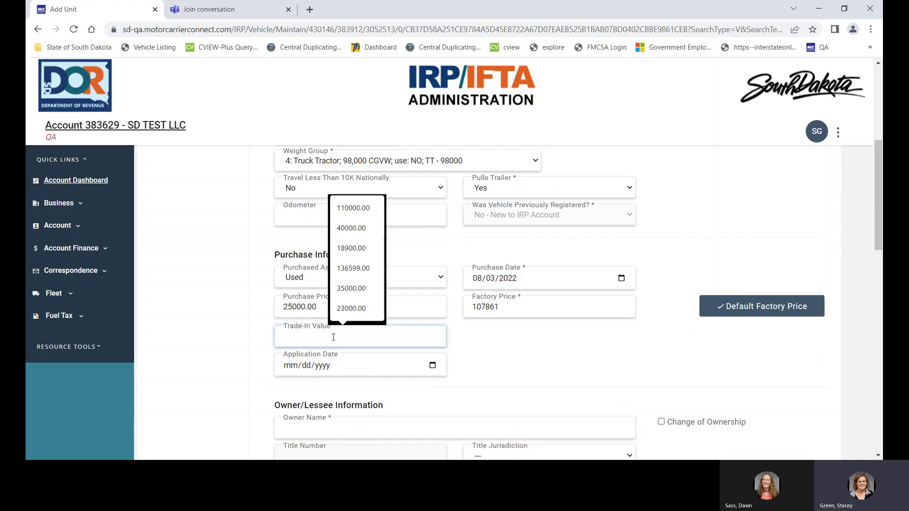
text(10000)
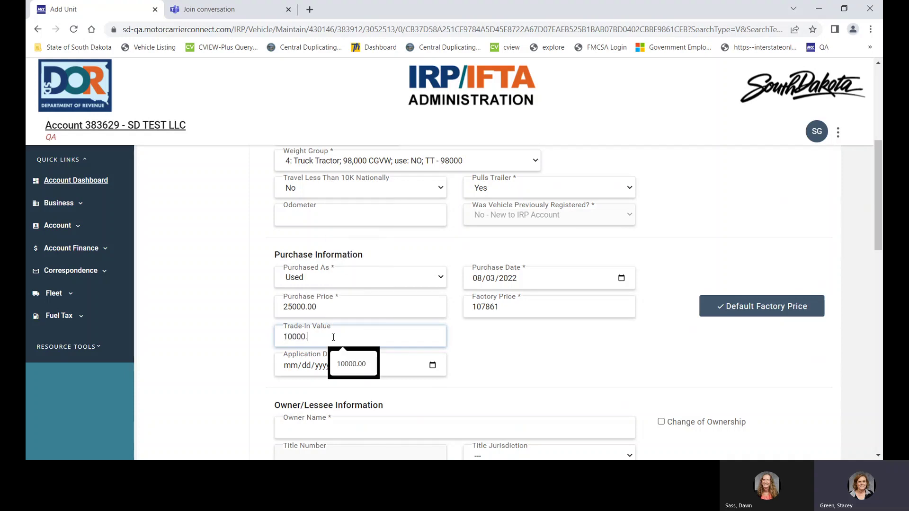
click(351, 364)
click(450, 387)
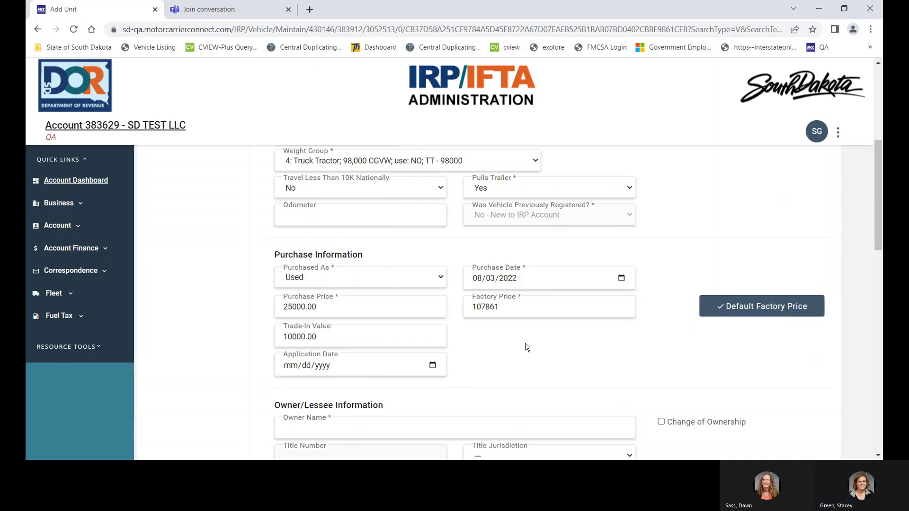
click(429, 365)
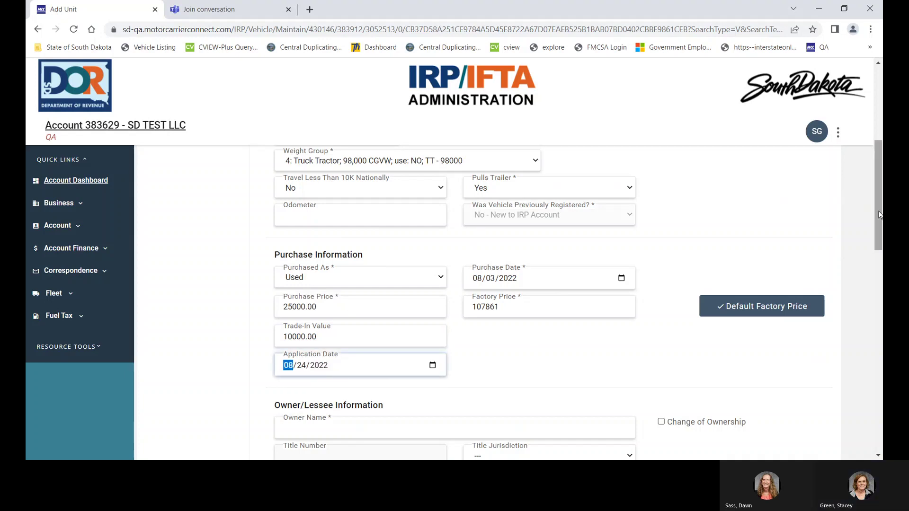
scroll(876, 250, down, 3)
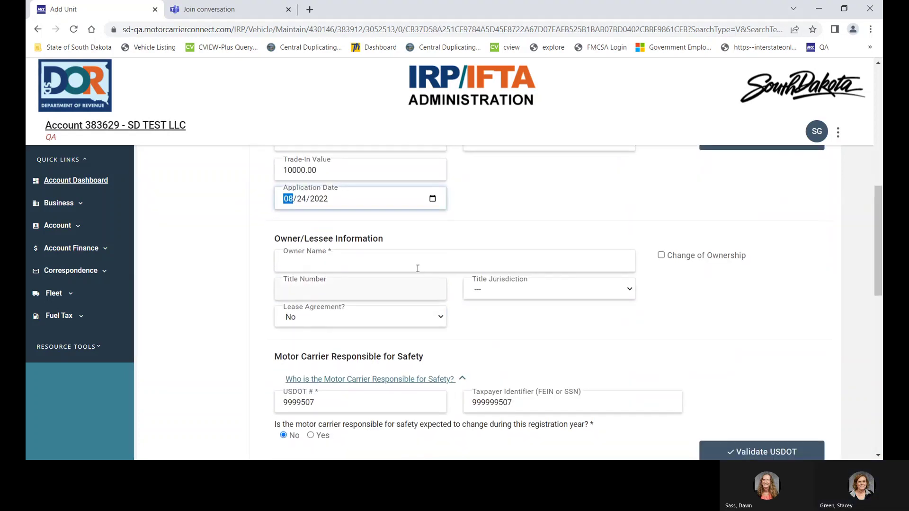
Choose owner 'test three trucking llc' and mark it as a change of ownership.
click(417, 267)
text(TE)
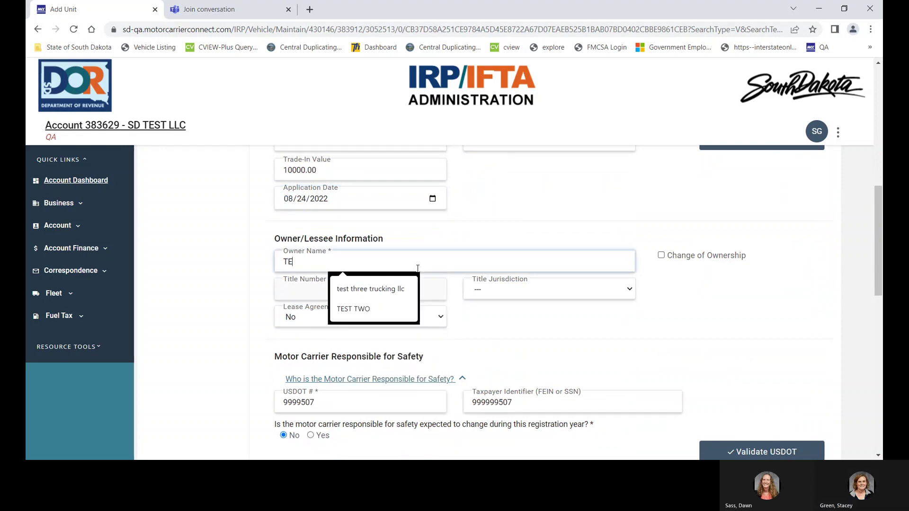
click(383, 289)
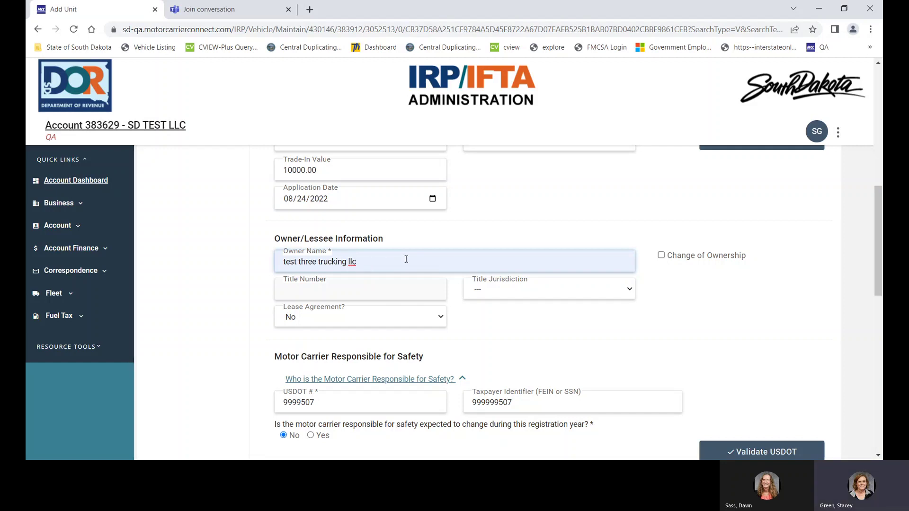
click(661, 255)
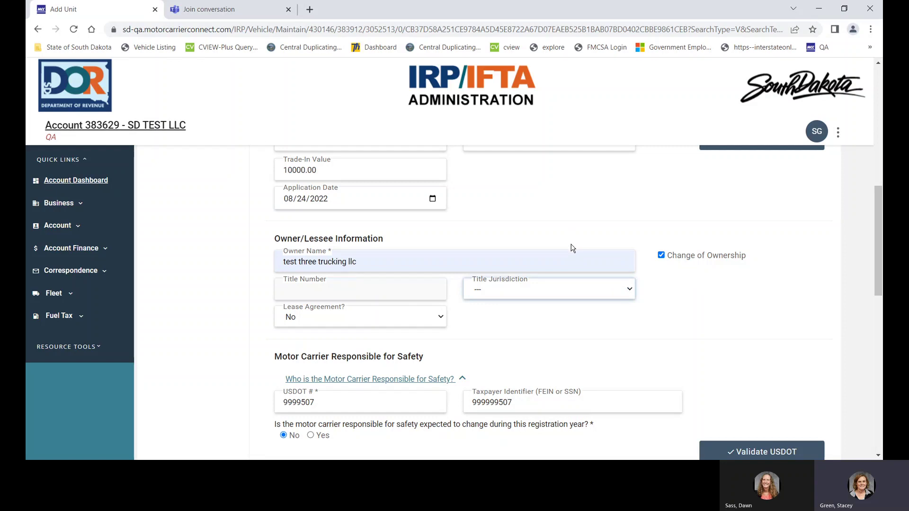
Set title jurisdiction to Kansas and leave lease agreement at No.
key(k)
key(Tab)
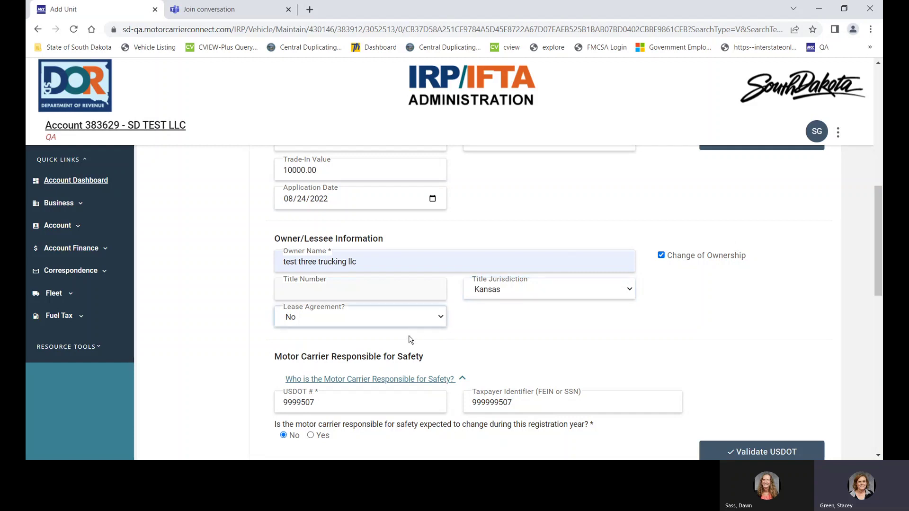
key(Down)
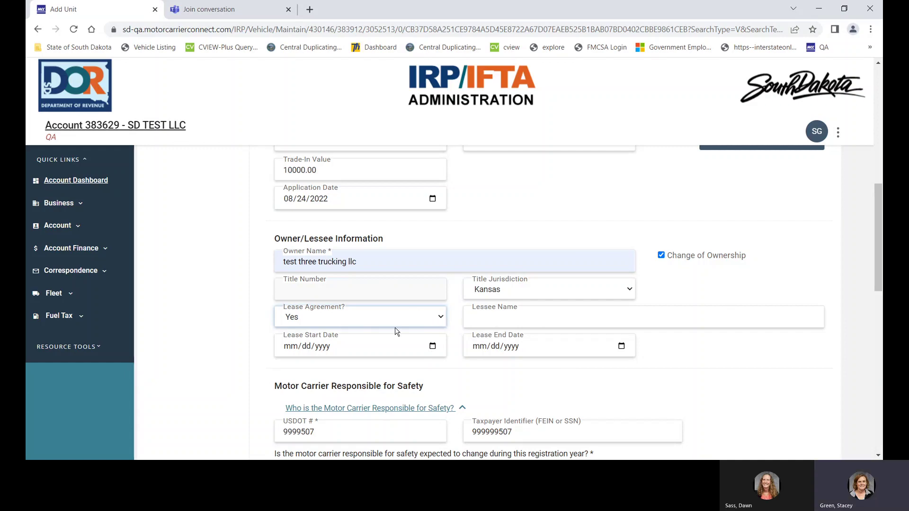
key(Down)
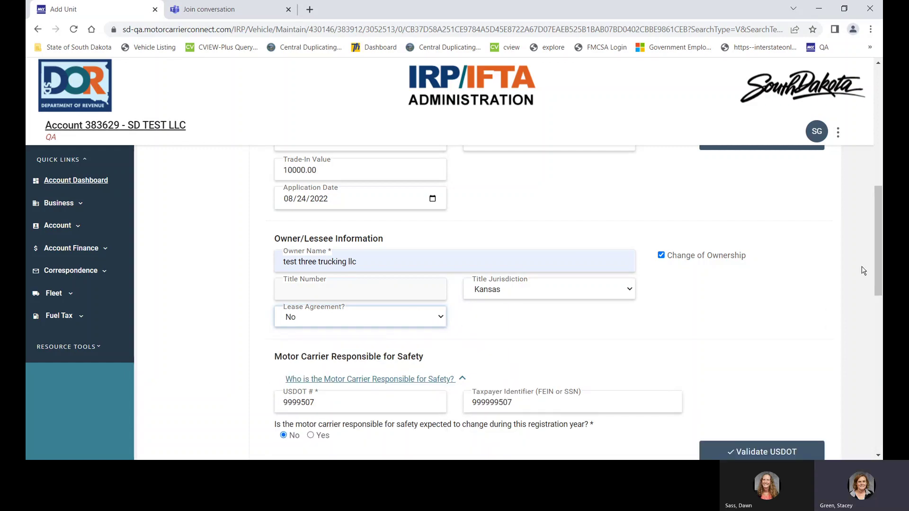
drag(877, 275, 880, 333)
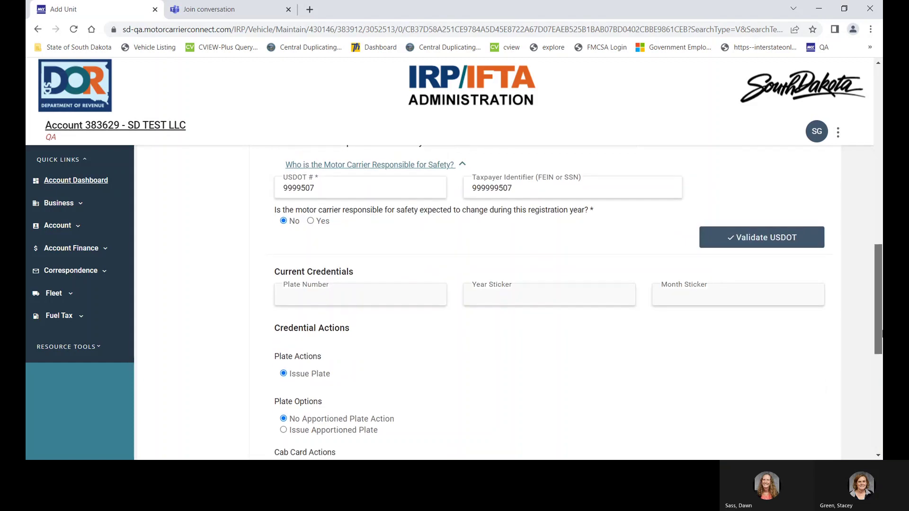
Validate the USDOT number, keep No Apportioned Plate Action, and charge excise tax.
click(766, 238)
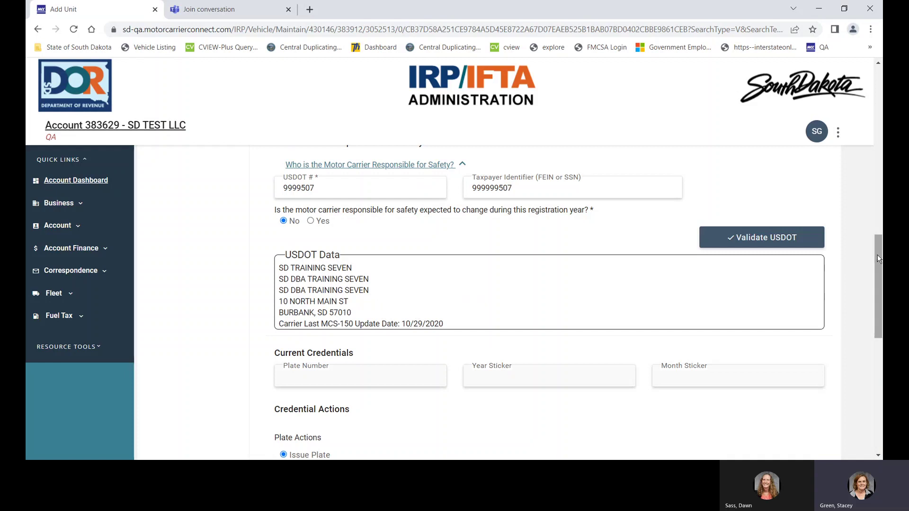
drag(877, 257, 879, 307)
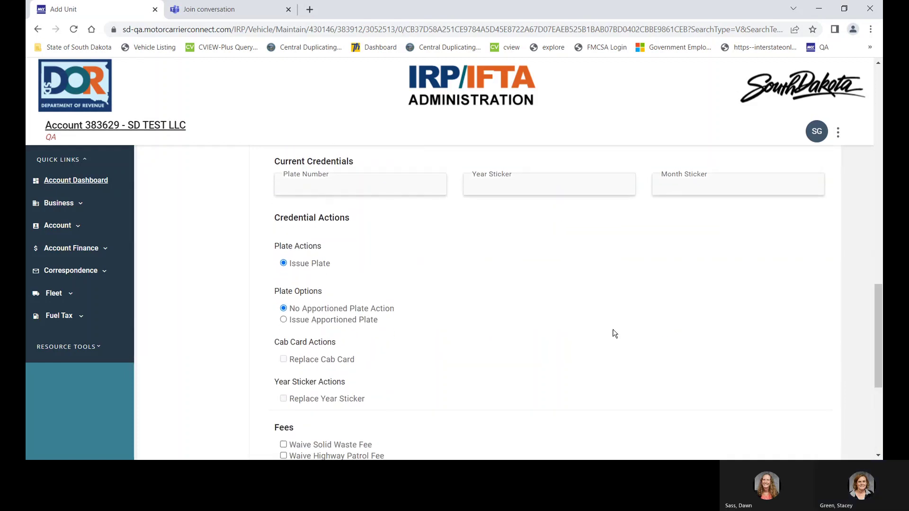
click(284, 319)
click(284, 308)
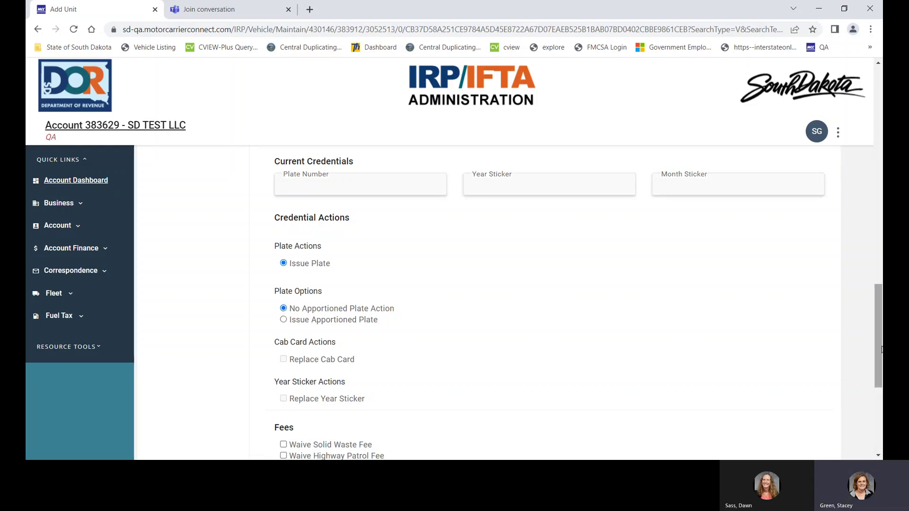
scroll(385, 363, down, 3)
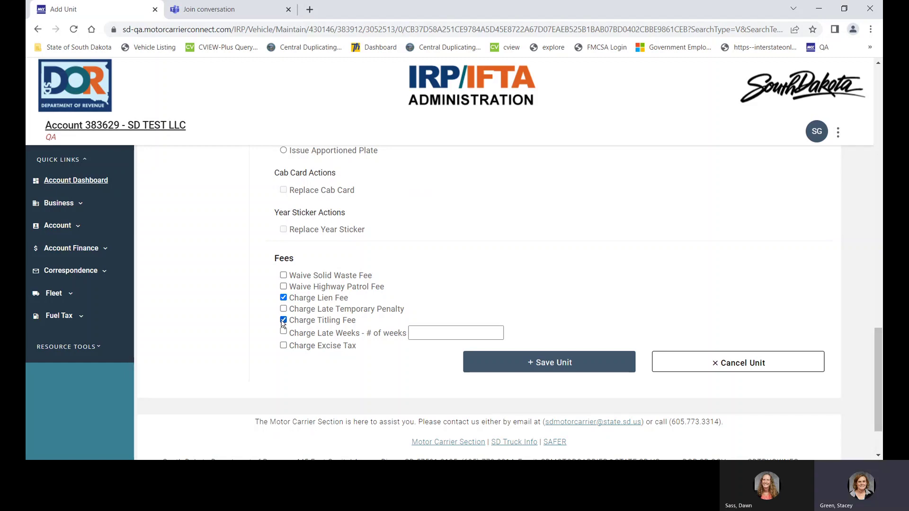
click(283, 345)
Save unit 8550 to weight group 4 and run Validate and Calculate Fees.
click(553, 368)
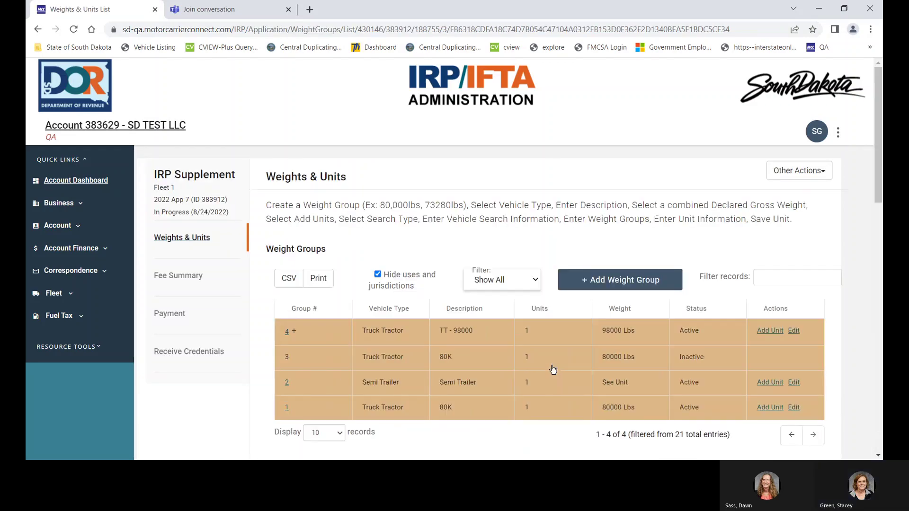
drag(877, 201, 876, 405)
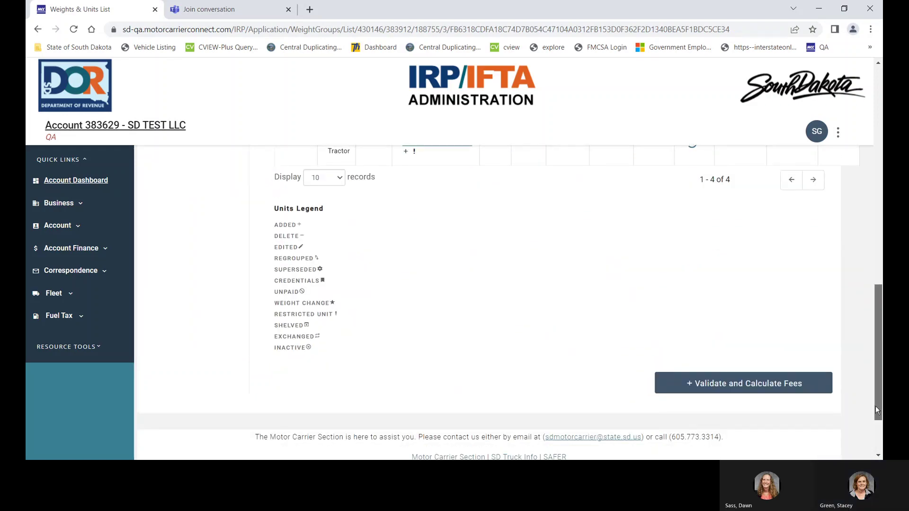
click(727, 389)
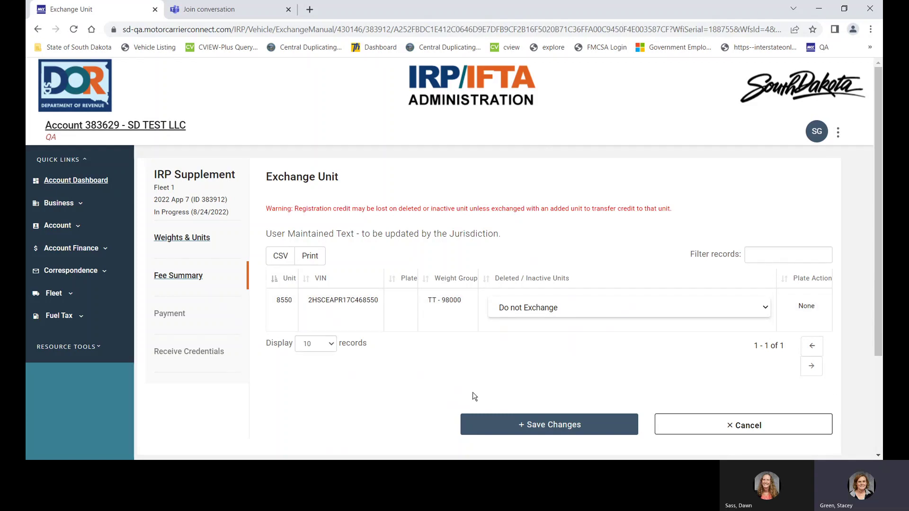
Save the Do not Exchange choice and review the $821.38 fee summary down to File Application.
drag(876, 328, 881, 361)
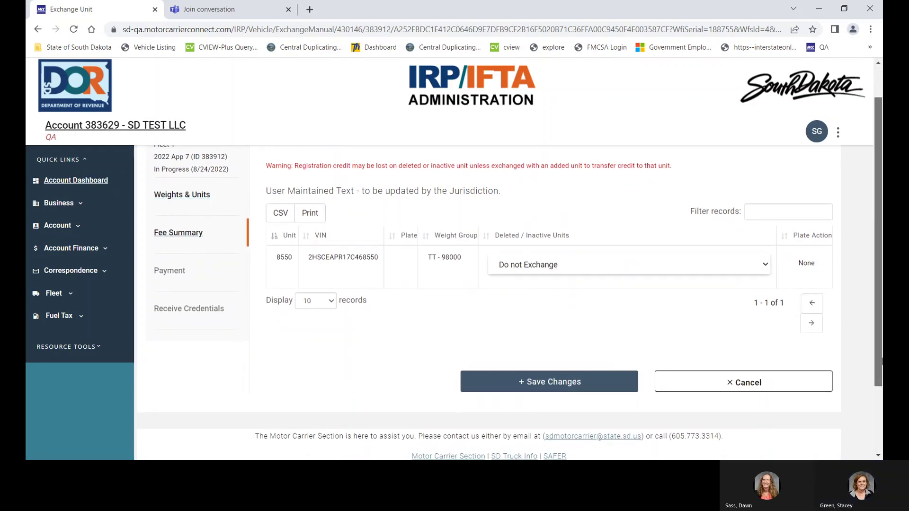
click(581, 382)
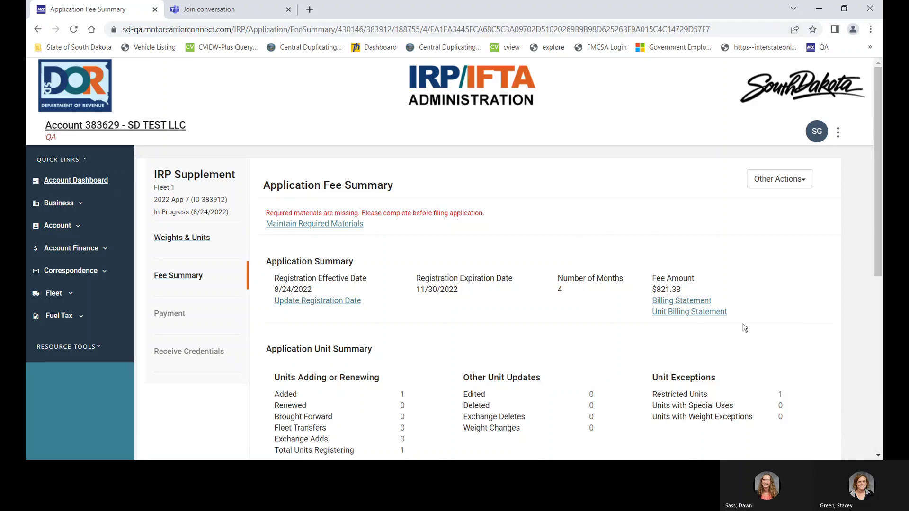
drag(876, 262, 872, 374)
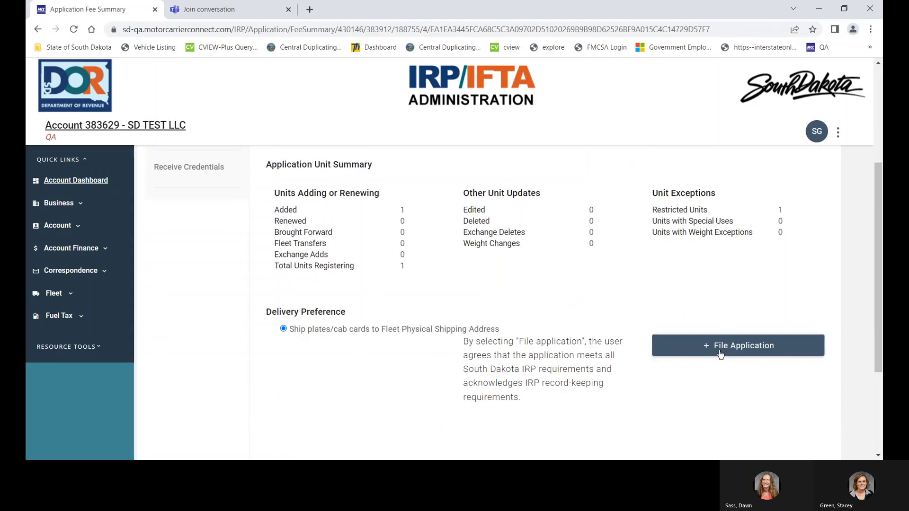